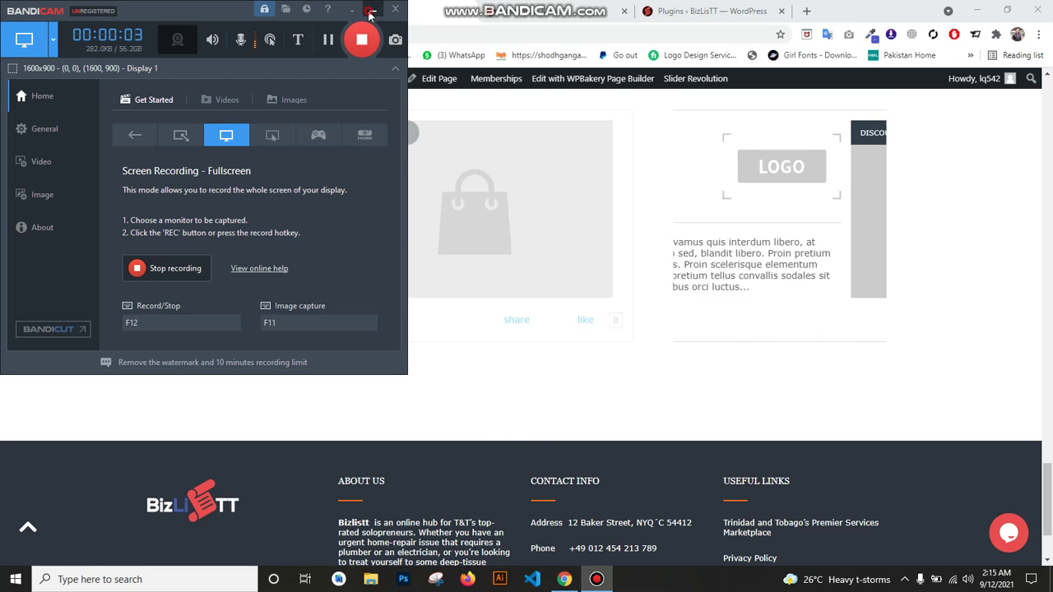
pyautogui.click(371, 13)
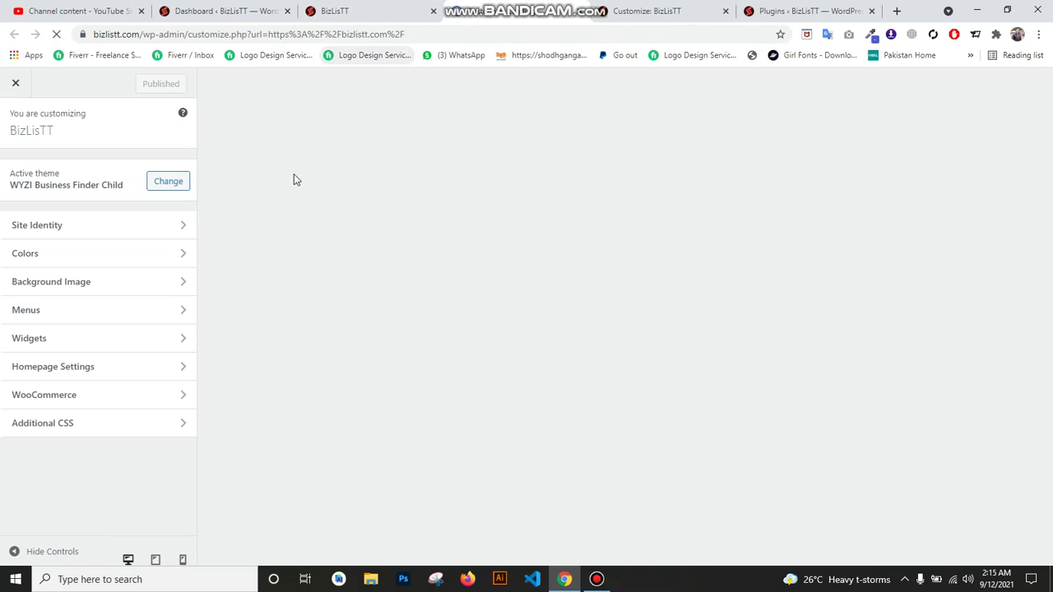
# Check the Widgets section in the still-loading customizer tab, and close that duplicate tab in favour of the loaded customizer
pyautogui.click(76, 340)
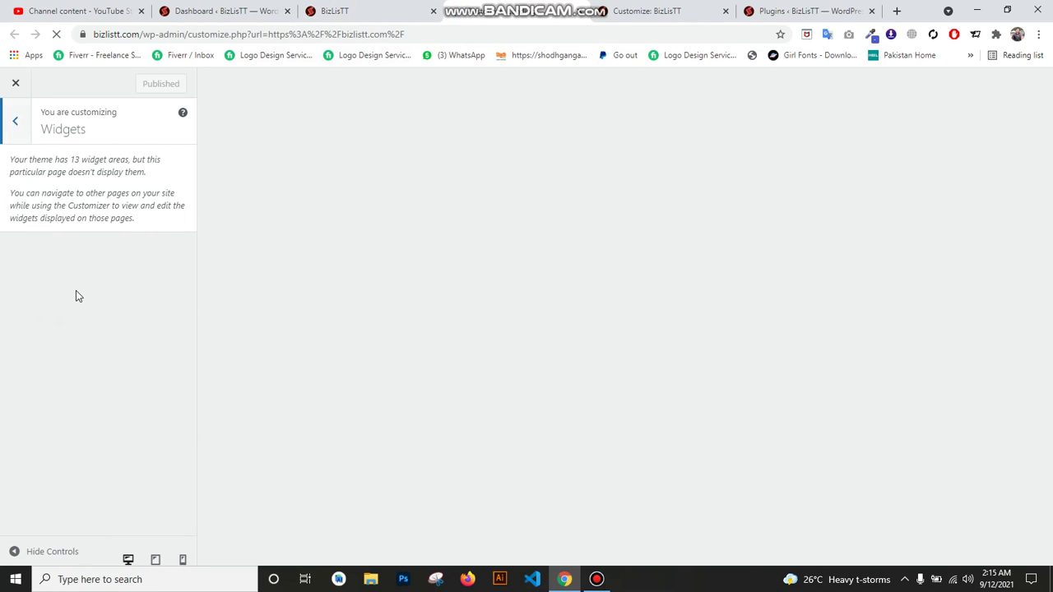
pyautogui.click(21, 132)
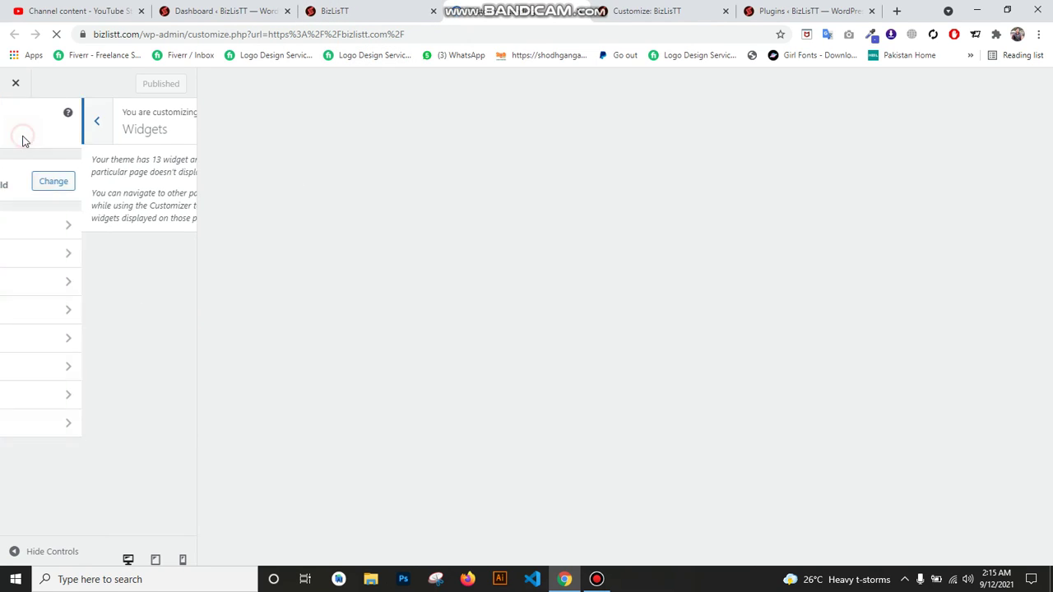
pyautogui.click(63, 339)
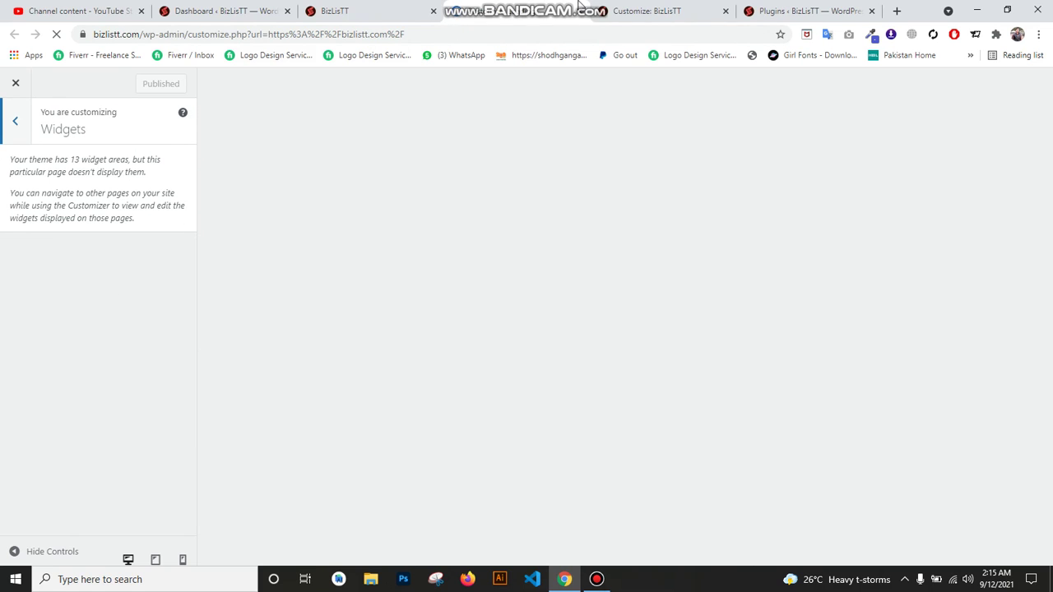
pyautogui.click(646, 4)
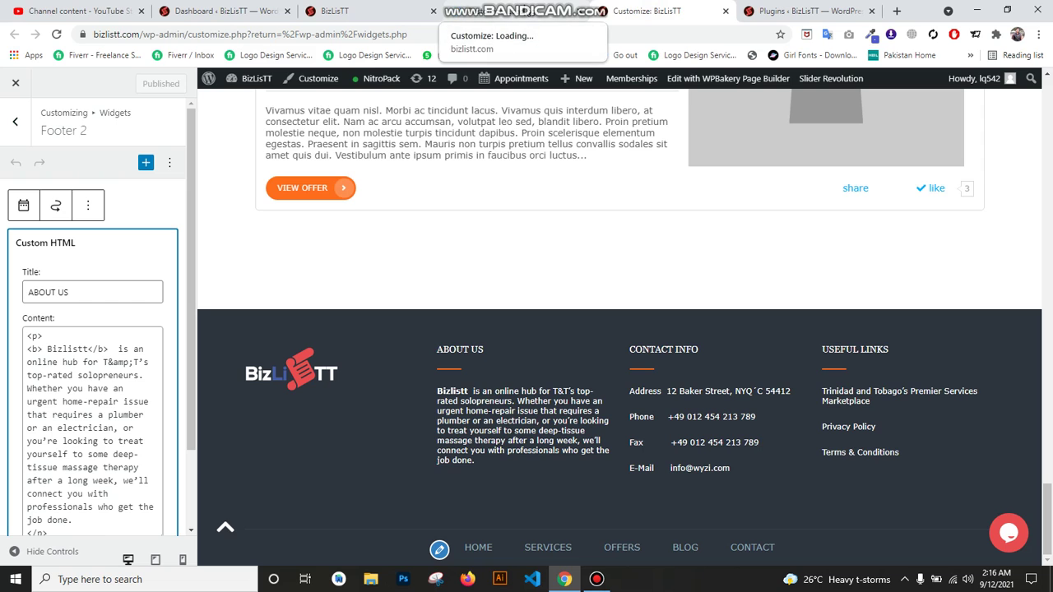
pyautogui.hotkey('ctrl', 'w')
# Return from Footer 2 to the customizer's main list and open the Widgets section with the footer areas
pyautogui.click(16, 127)
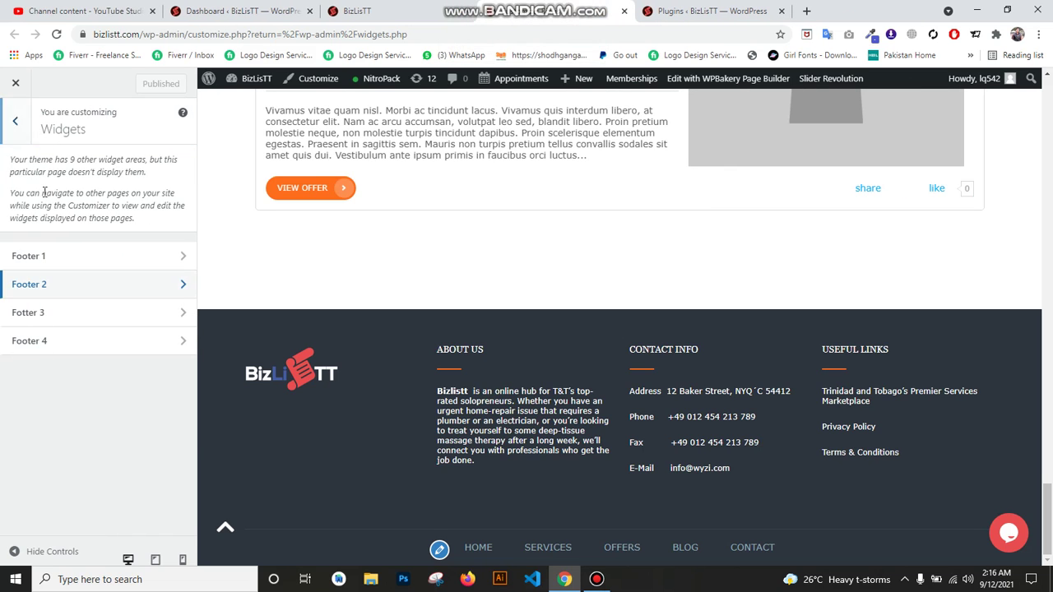
pyautogui.click(17, 125)
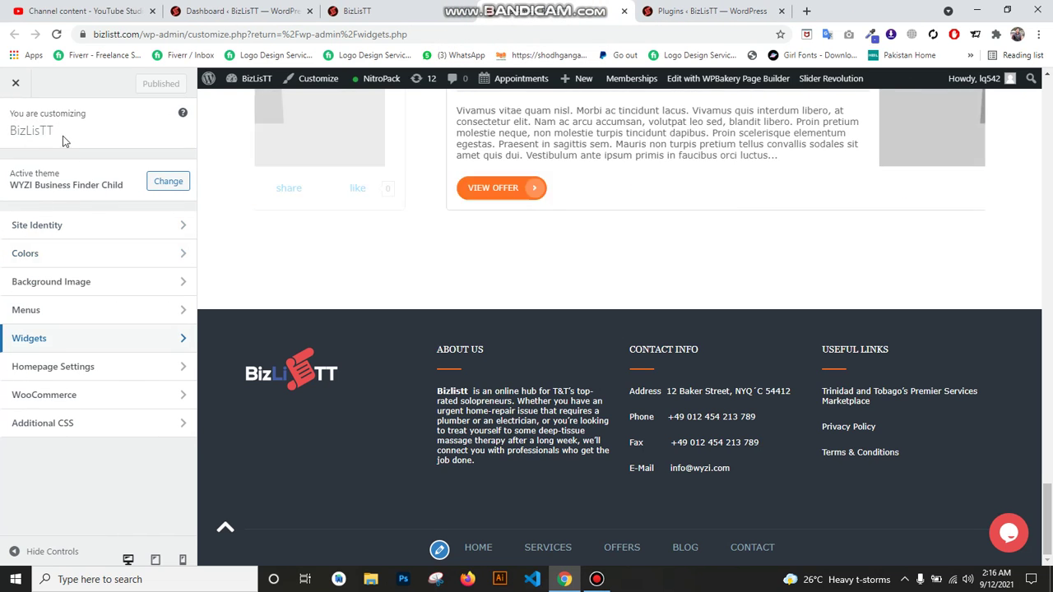
pyautogui.click(60, 338)
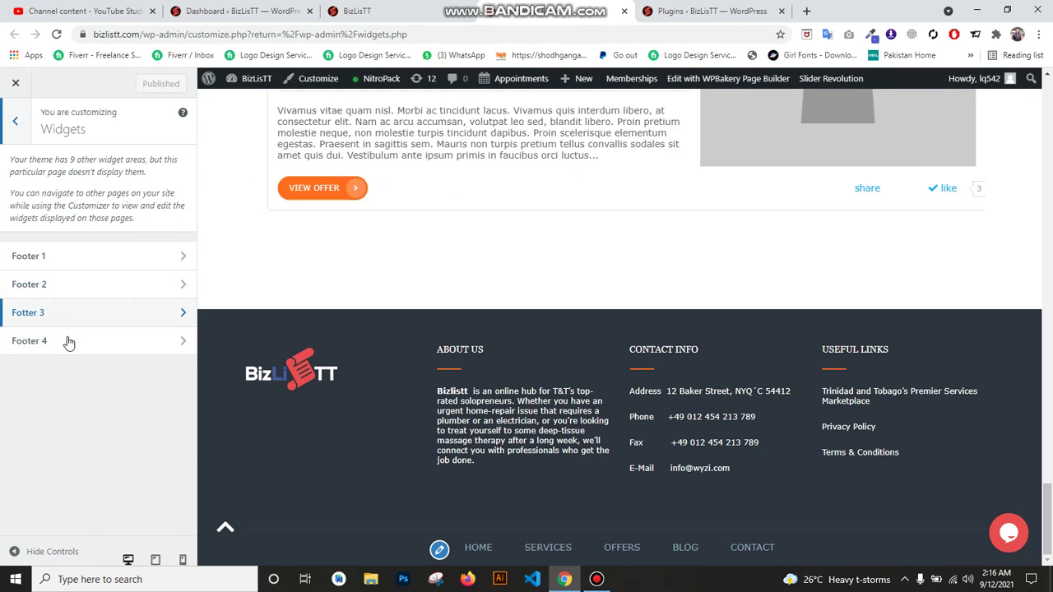
# Open the Footer 1 widget area, inspect its Custom HTML block, and return to the widget areas
pyautogui.click(73, 260)
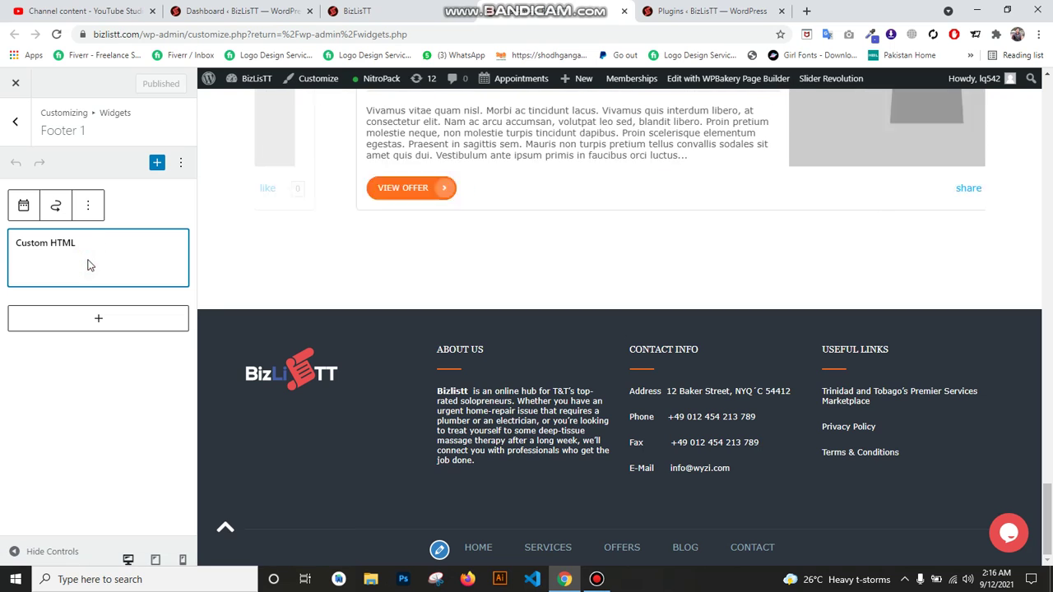
pyautogui.click(88, 208)
pyautogui.click(23, 261)
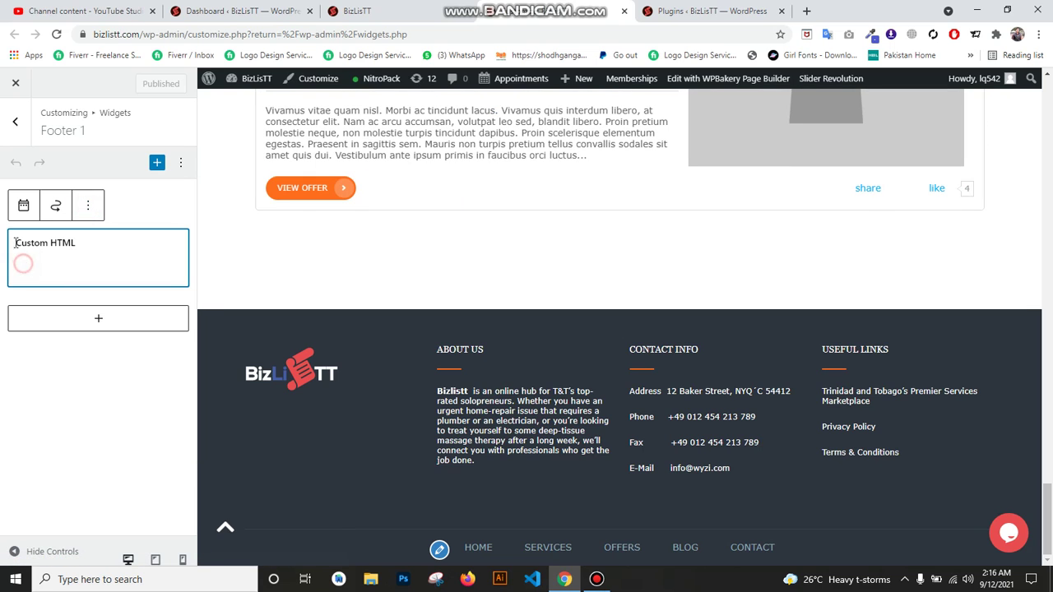
pyautogui.click(14, 122)
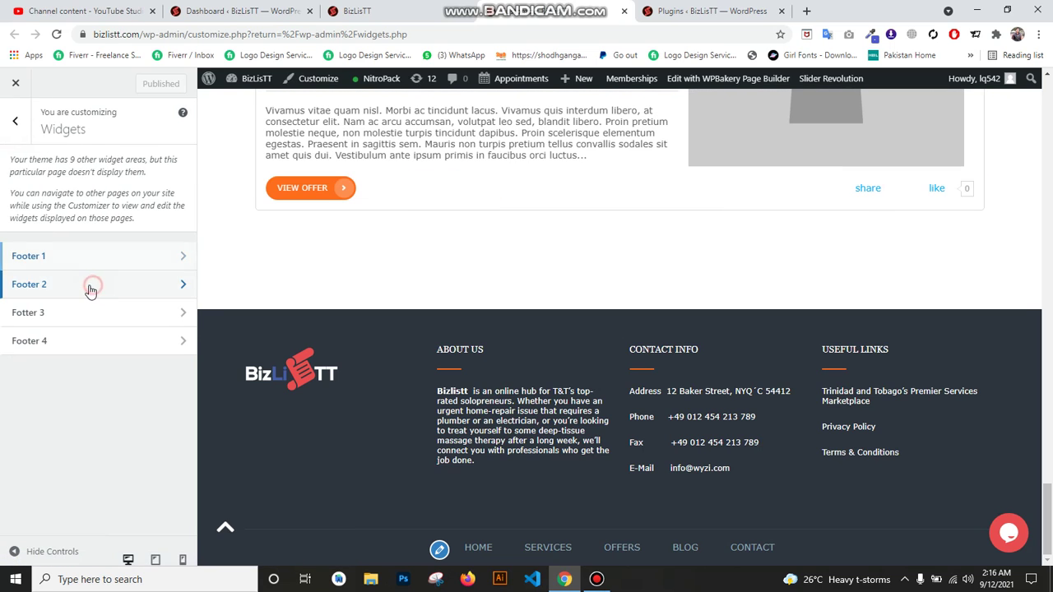
# Inspect the Custom HTML block in Footer 2 and look into the Fotter 3 widget area
pyautogui.click(88, 288)
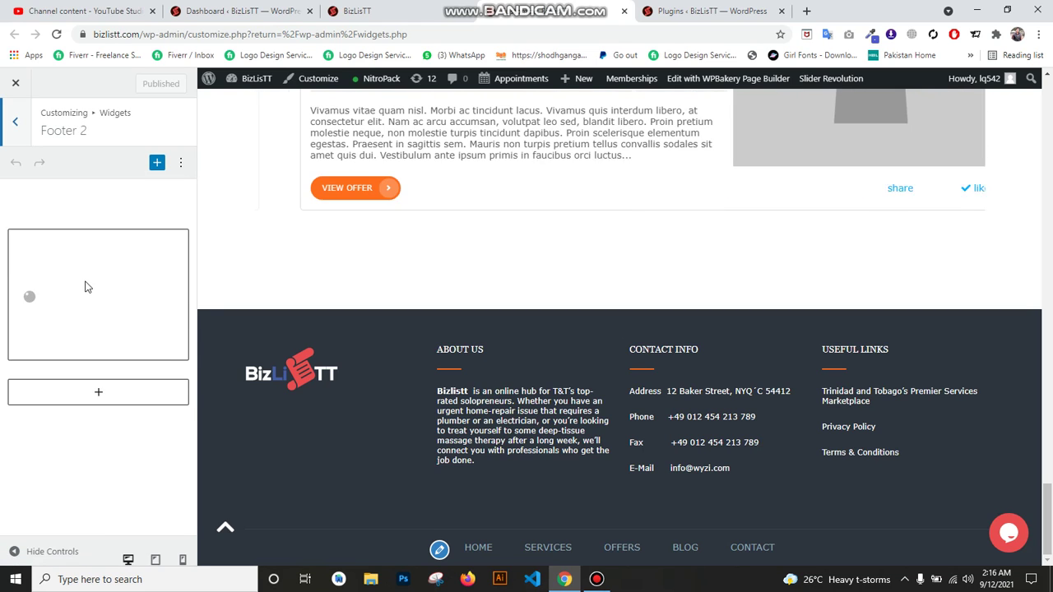
pyautogui.click(85, 284)
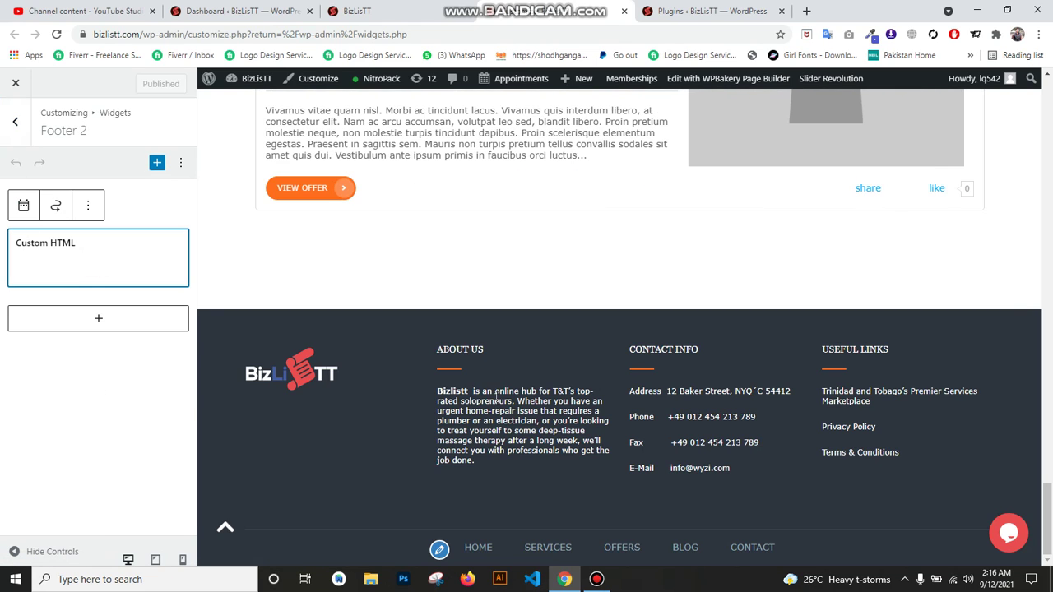
pyautogui.click(15, 121)
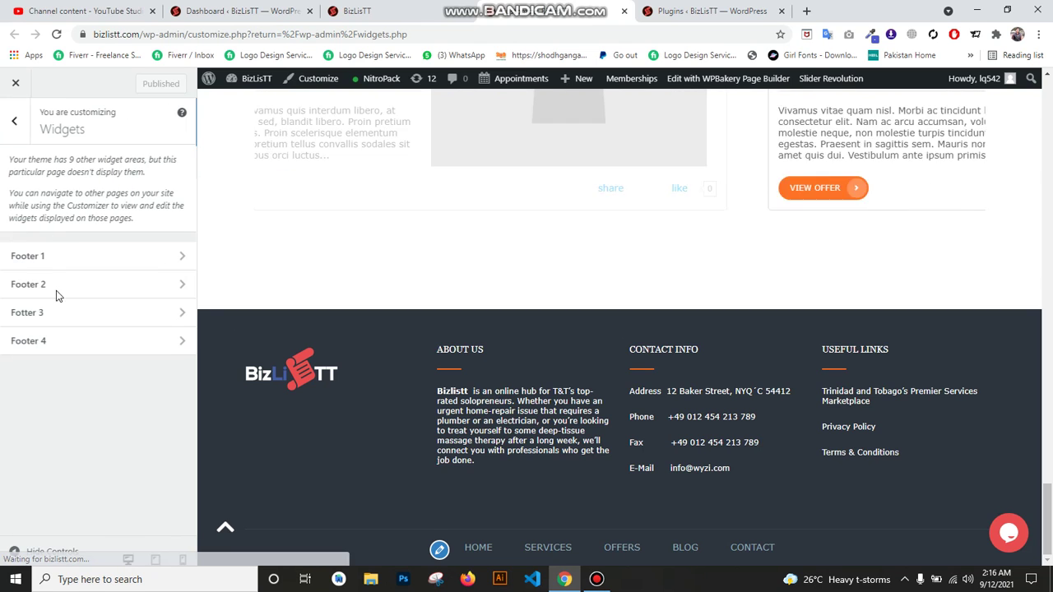
pyautogui.click(57, 314)
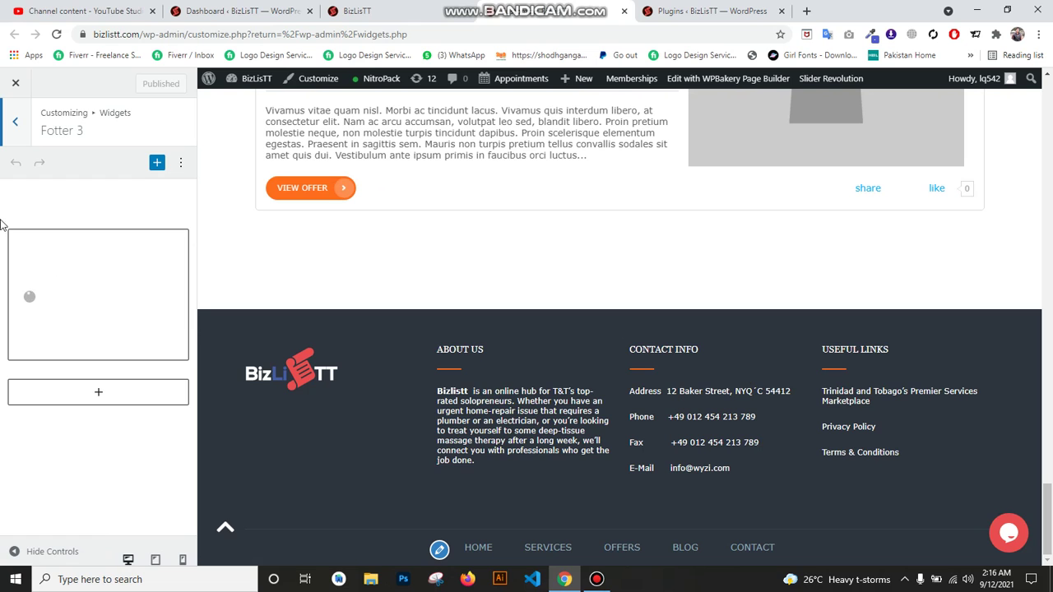
pyautogui.click(15, 120)
# Open the Useful Links block in Footer 4 and view its HTML content down to the Terms & Conditions link
pyautogui.click(66, 341)
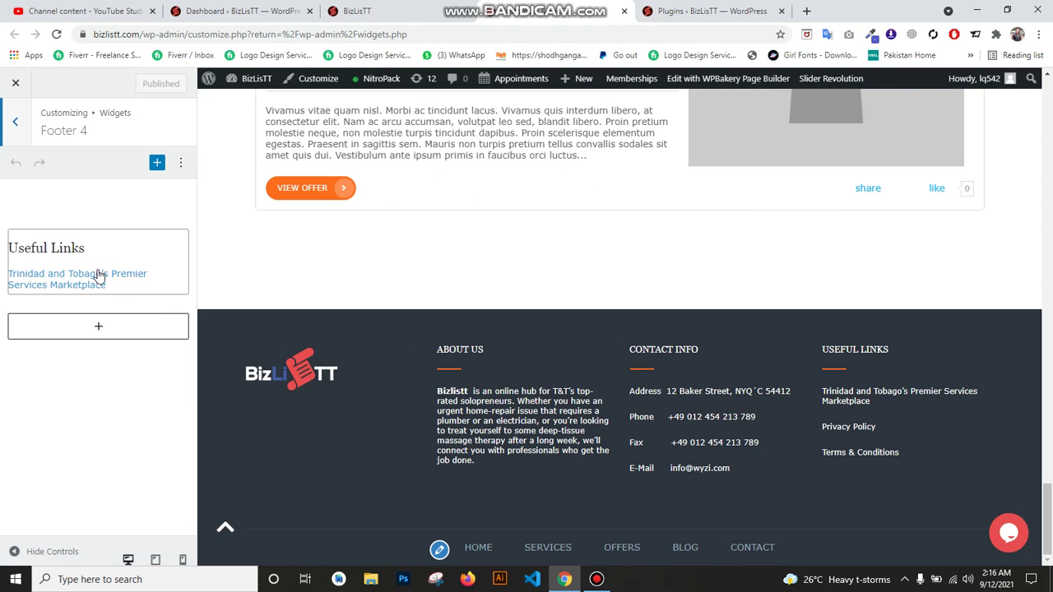
pyautogui.click(97, 276)
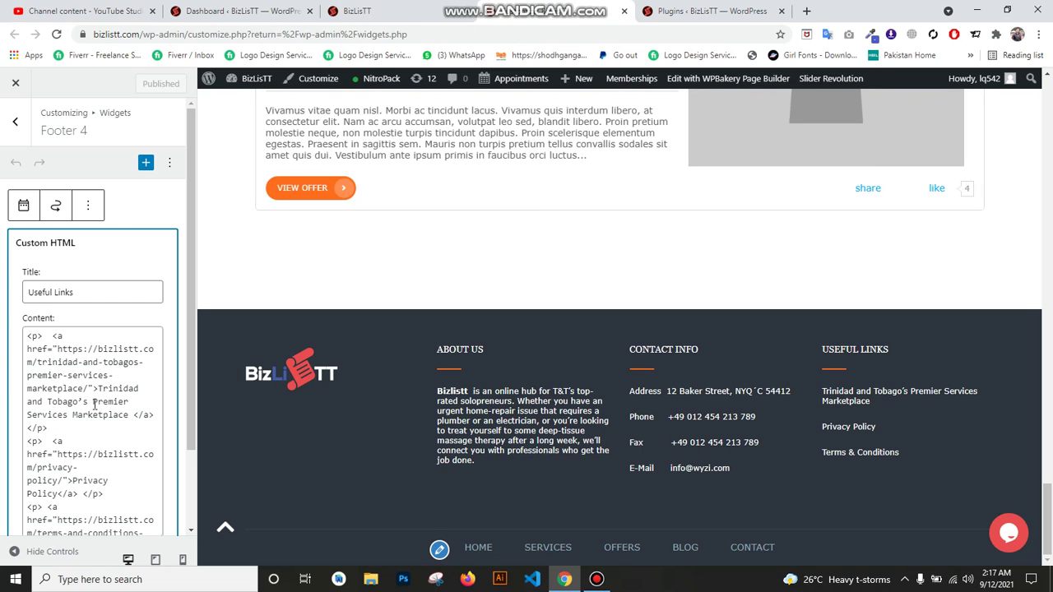
pyautogui.scroll(-1, 45, 418)
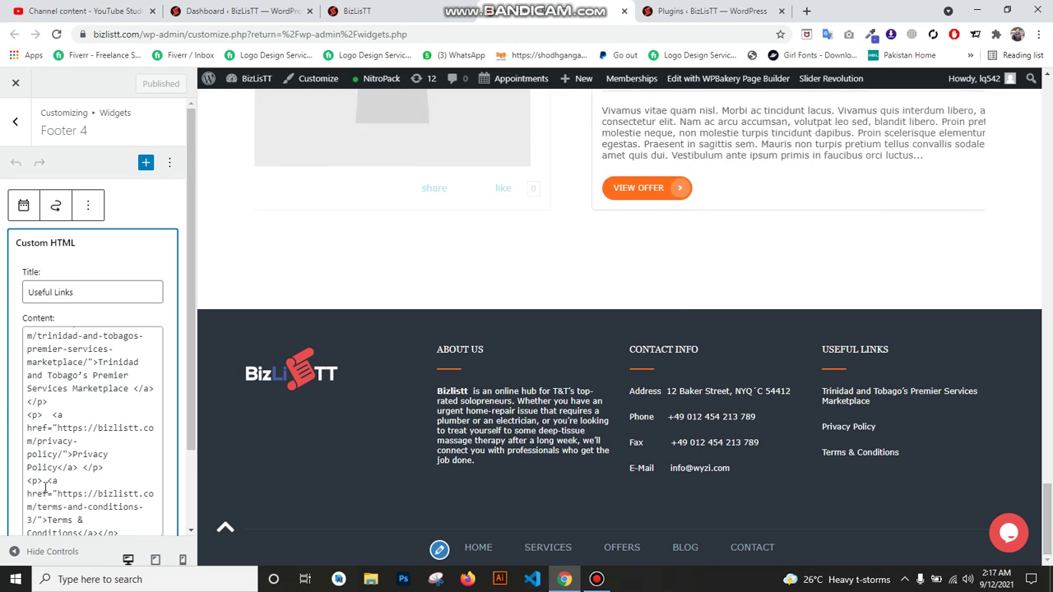
pyautogui.scroll(-2, 49, 457)
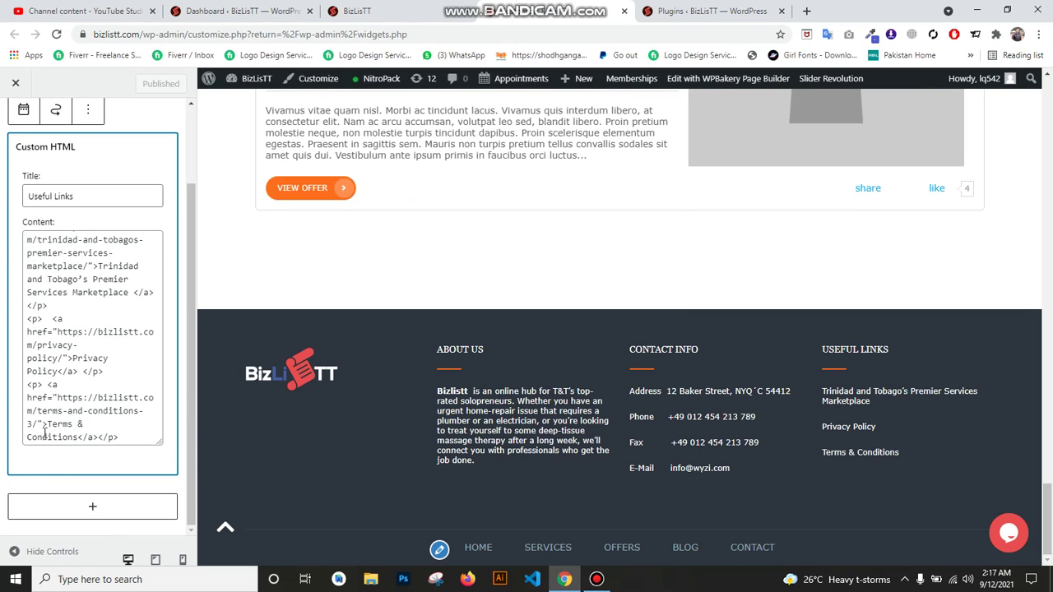
# Highlight the Terms & Conditions link's URL and closing bracket in the Useful Links HTML, and leave Footer 4
pyautogui.click(47, 384)
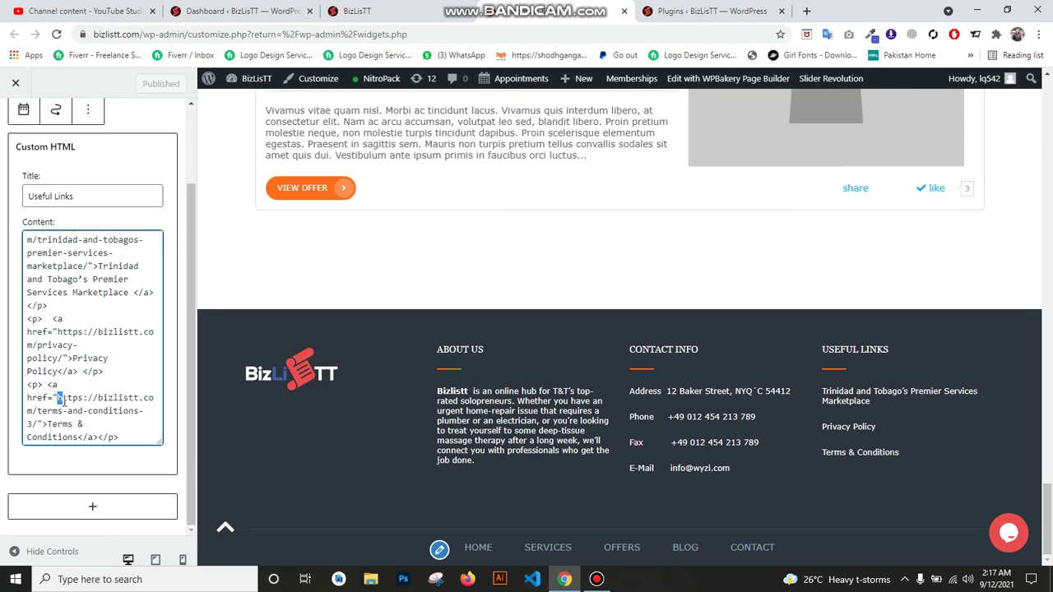
pyautogui.moveTo(58, 398); pyautogui.dragTo(37, 424)
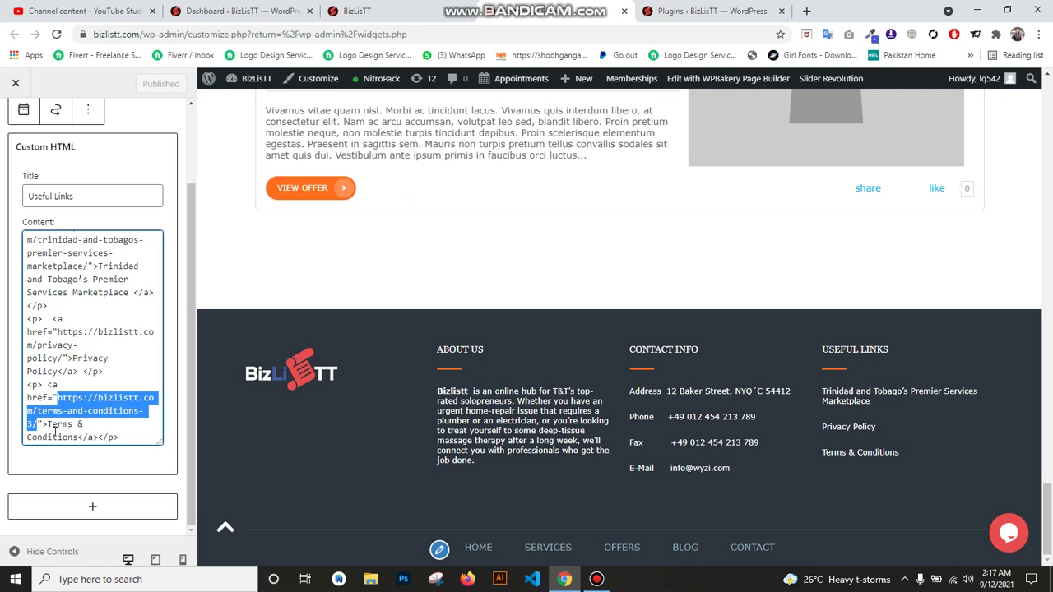
pyautogui.doubleClick(44, 424)
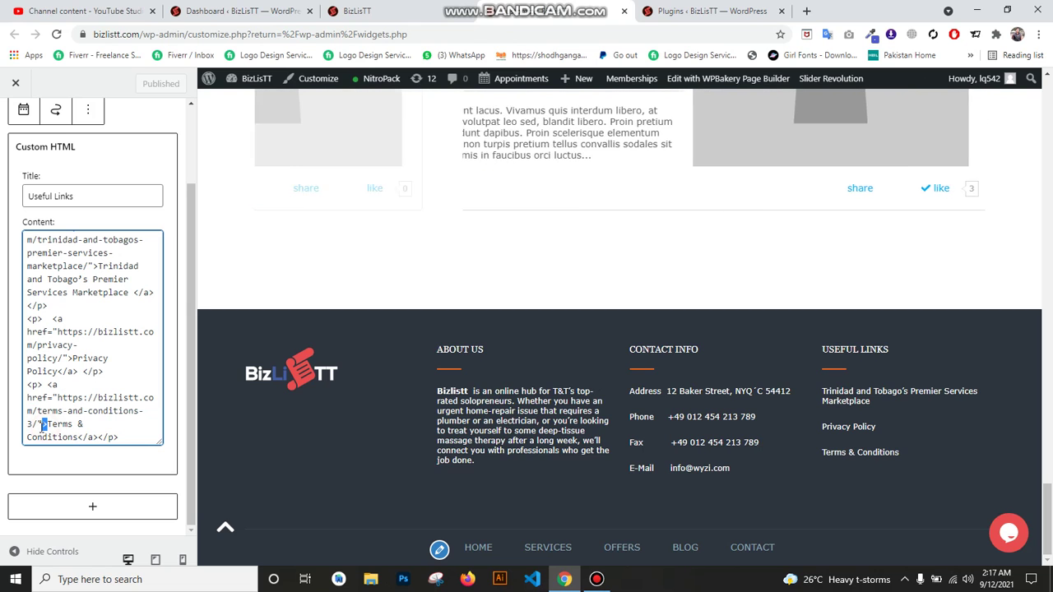
pyautogui.click(80, 438)
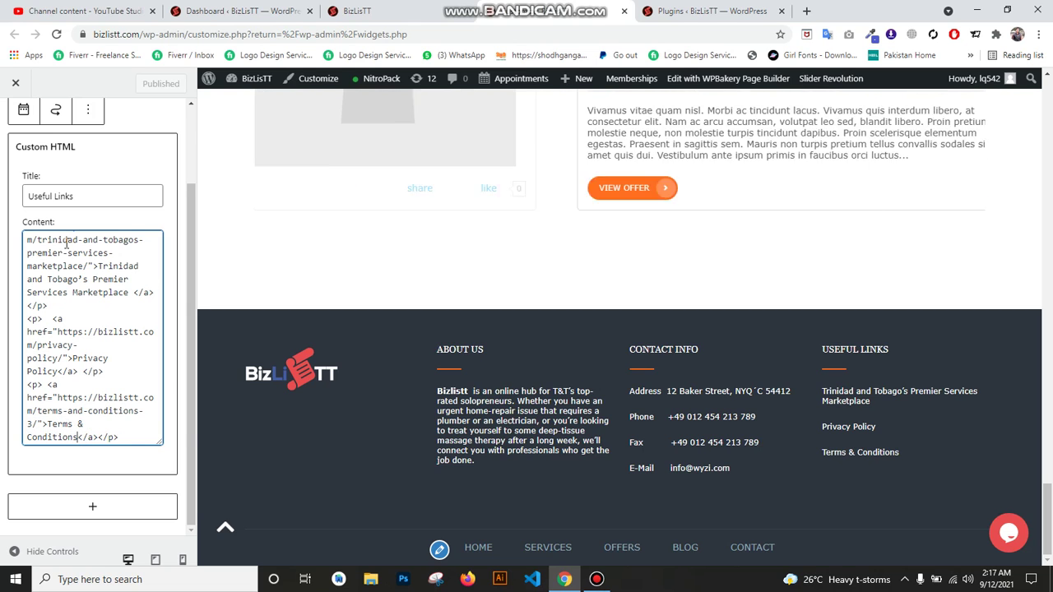
pyautogui.scroll(5, 66, 244)
pyautogui.click(20, 124)
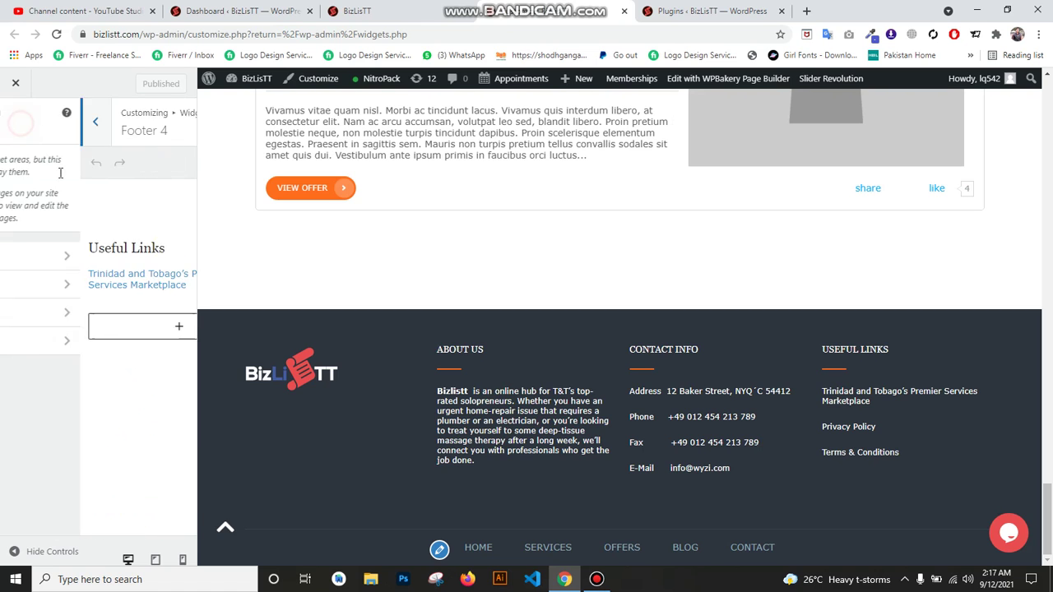
# Open the CONTACT INFO text widget in Fotter 3 and view its full content code
pyautogui.click(68, 311)
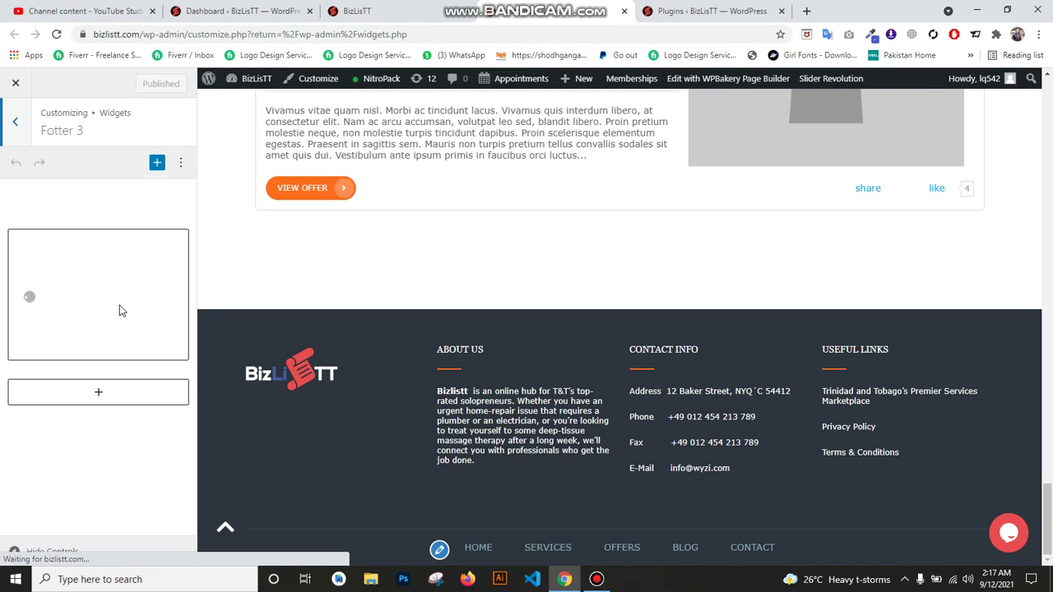
pyautogui.click(116, 288)
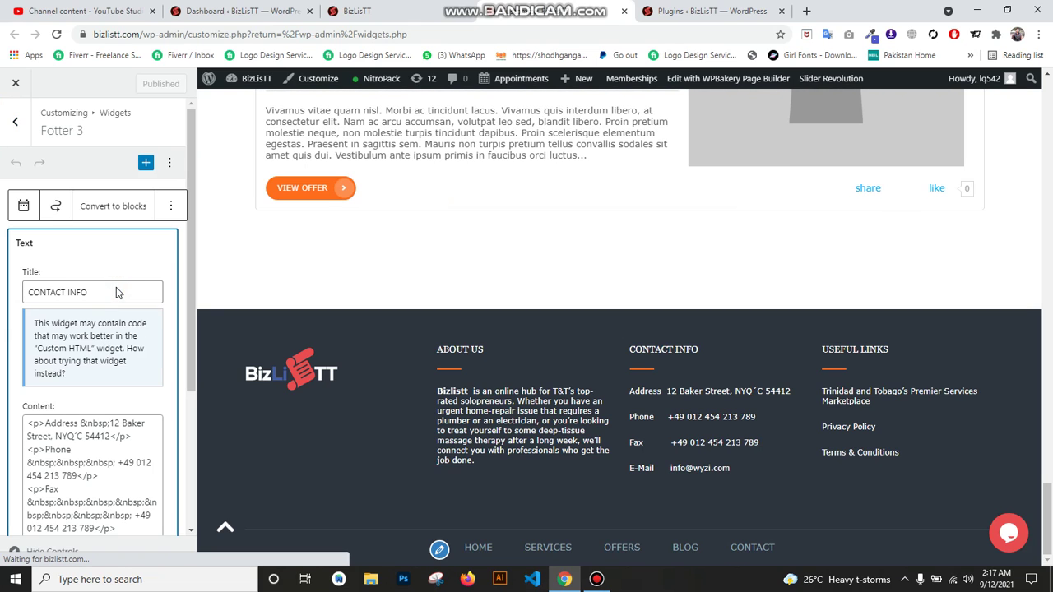
pyautogui.scroll(-2, 112, 355)
pyautogui.scroll(-1, 112, 356)
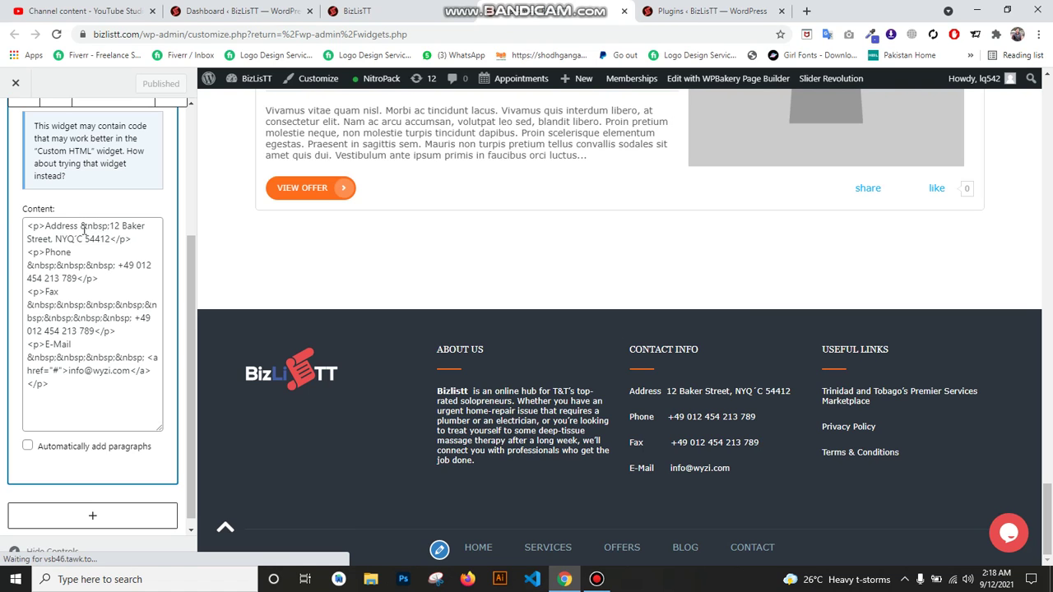
# Highlight the &nbsp; spacing codes on the Address and Phone lines of the CONTACT INFO content
pyautogui.moveTo(81, 227); pyautogui.dragTo(108, 227)
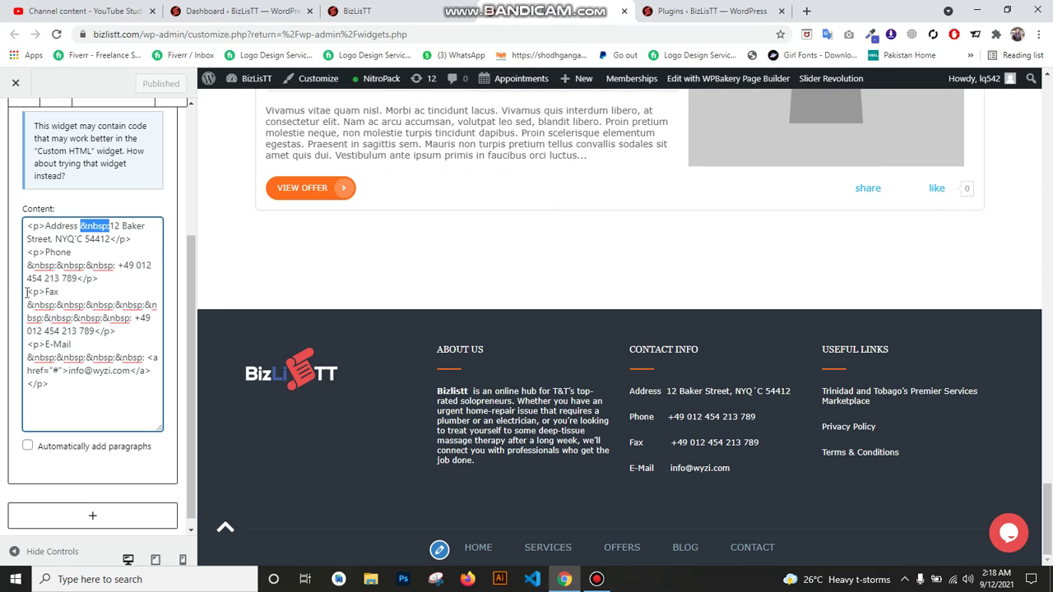
pyautogui.doubleClick(41, 265)
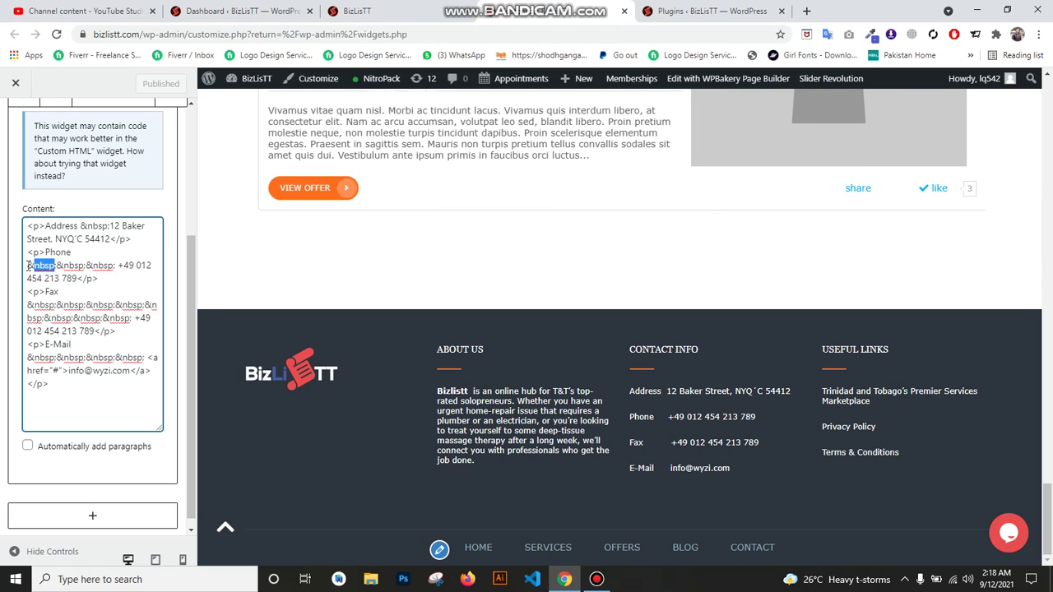
pyautogui.click(31, 265)
pyautogui.moveTo(31, 265); pyautogui.dragTo(57, 265)
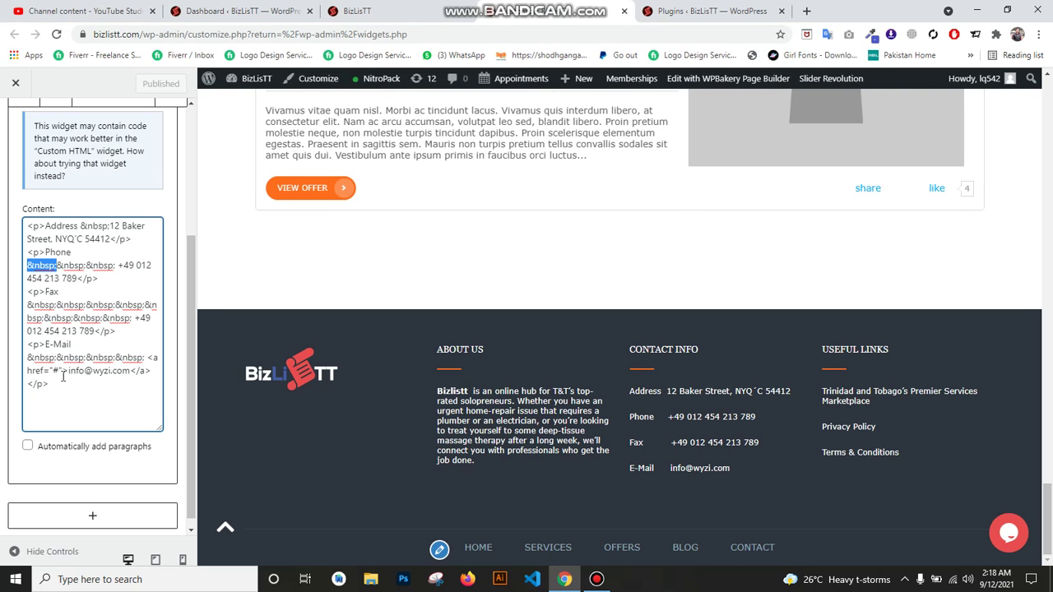
# Highlight the e-mail address and its href link code in the CONTACT INFO content, and leave Fotter 3
pyautogui.moveTo(71, 372); pyautogui.dragTo(129, 371)
pyautogui.click(123, 370)
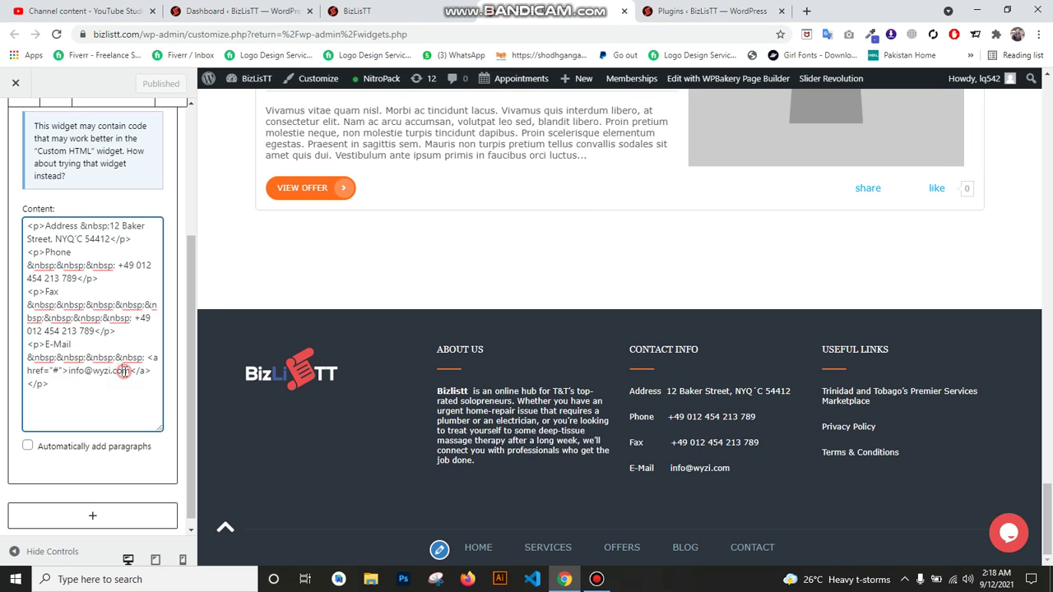
pyautogui.doubleClick(53, 371)
pyautogui.tripleClick(52, 371)
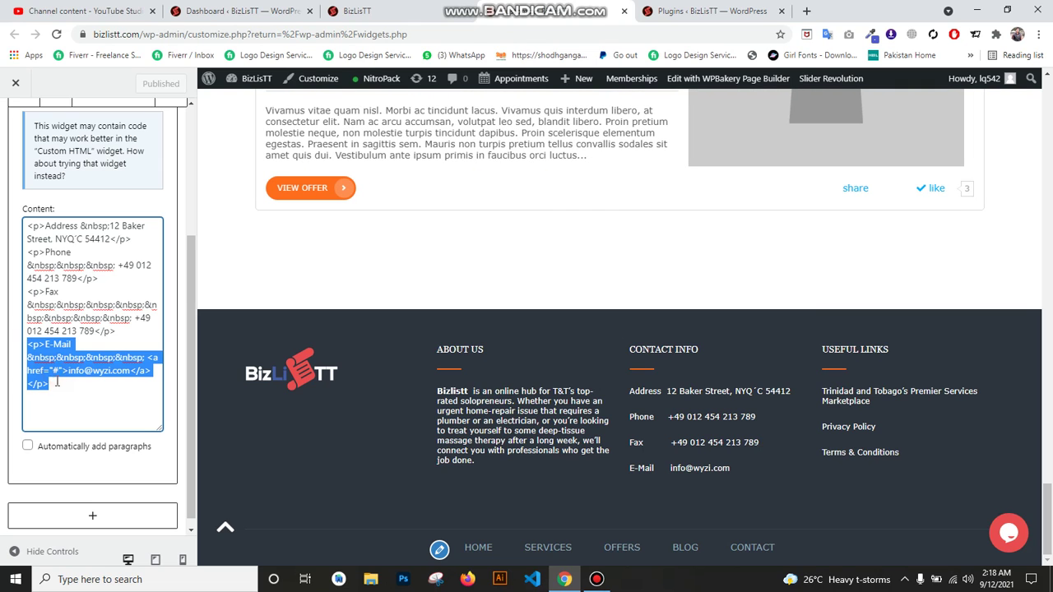
pyautogui.click(52, 372)
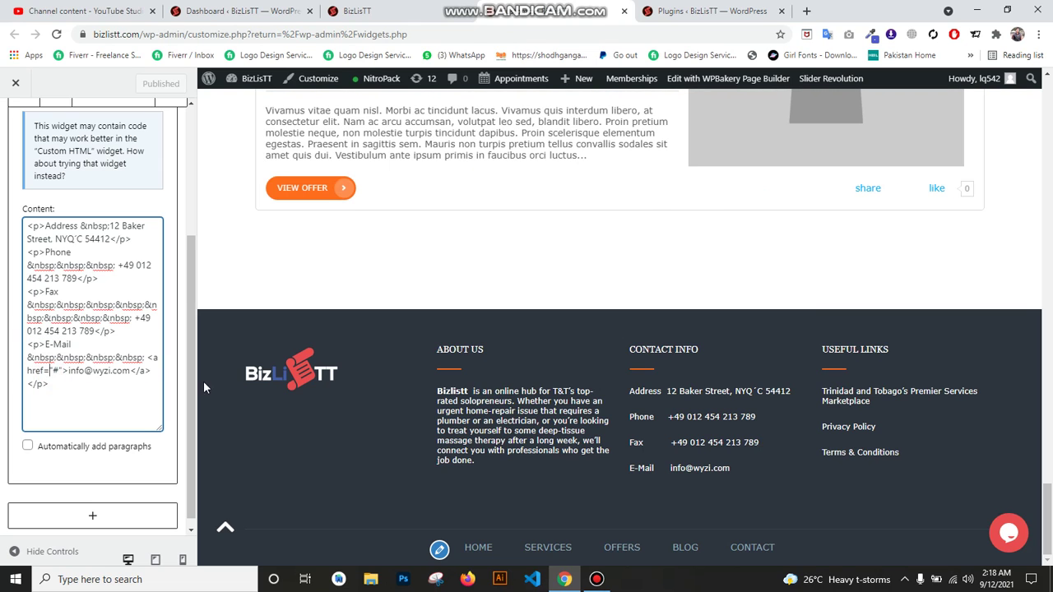
pyautogui.scroll(2, 364, 411)
pyautogui.scroll(3, 90, 247)
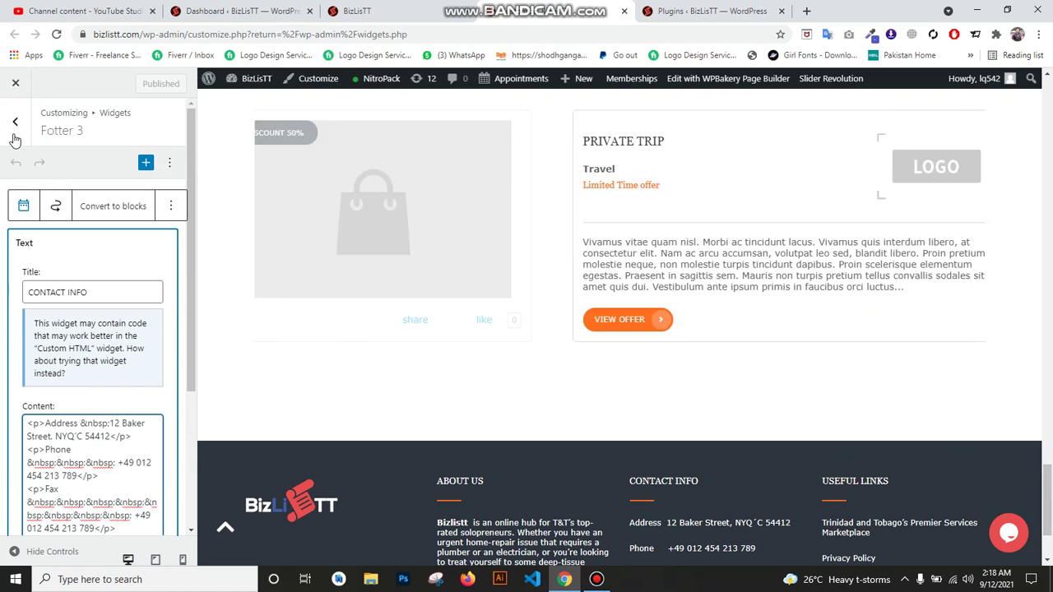
pyautogui.scroll(-2, 553, 502)
# Revisit the Footer 2 and Footer 1 widget areas, ending with Footer 2 open
pyautogui.click(83, 289)
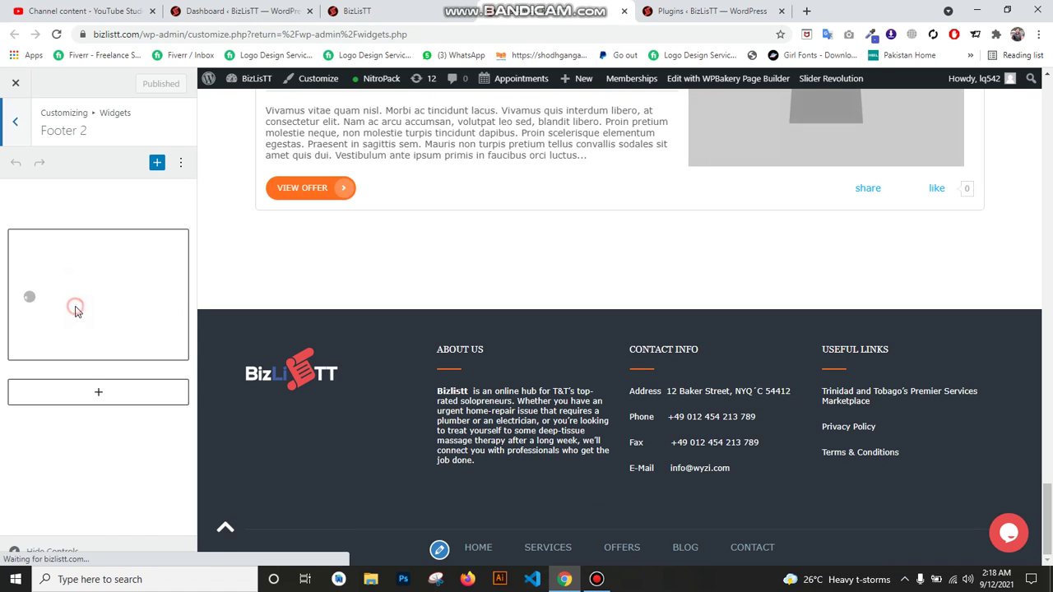
pyautogui.click(66, 258)
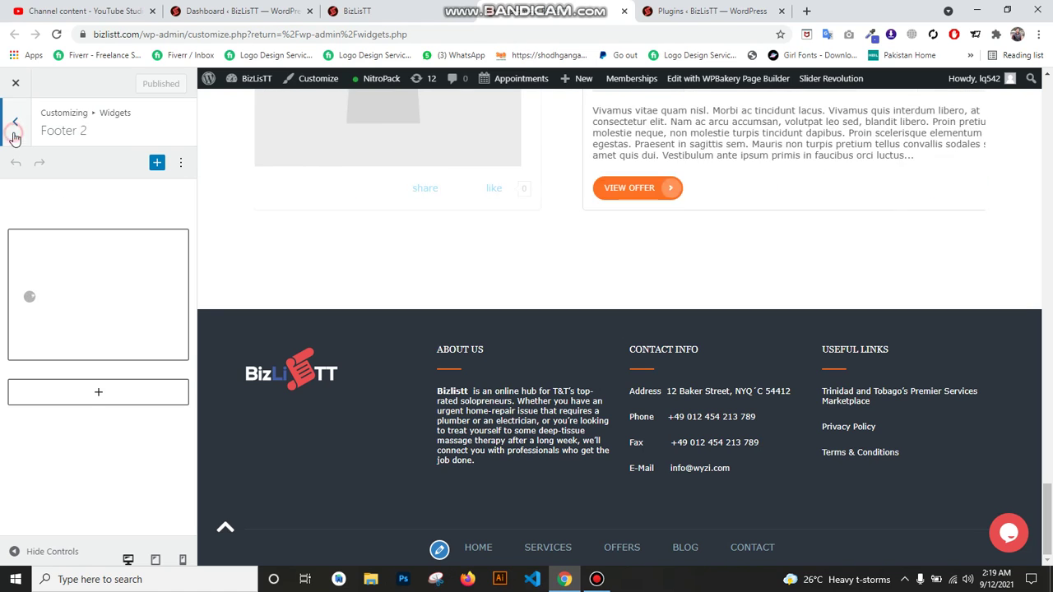
pyautogui.click(12, 127)
pyautogui.click(54, 257)
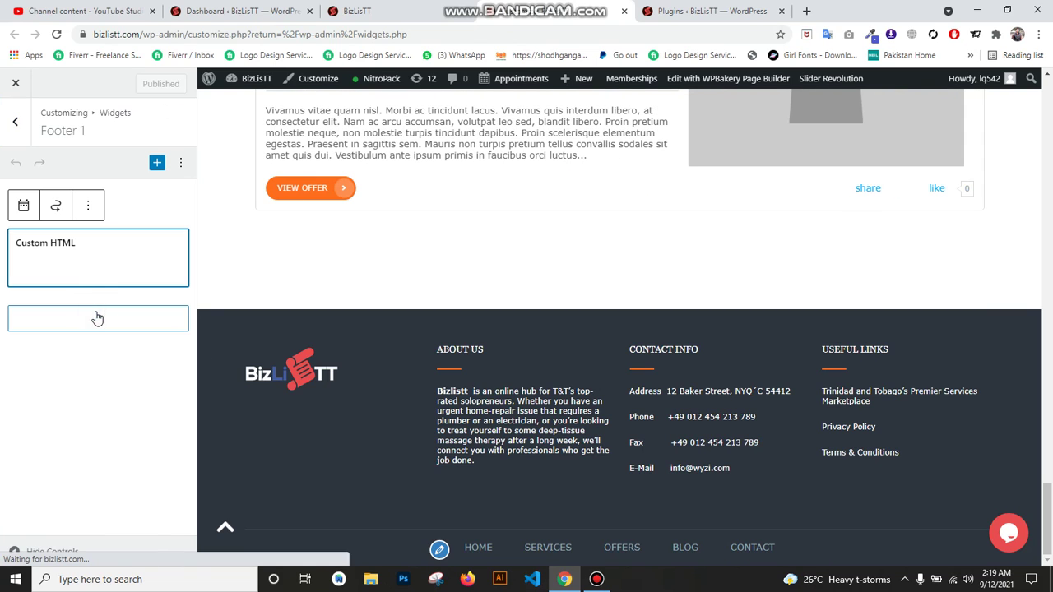
pyautogui.click(15, 121)
pyautogui.click(86, 290)
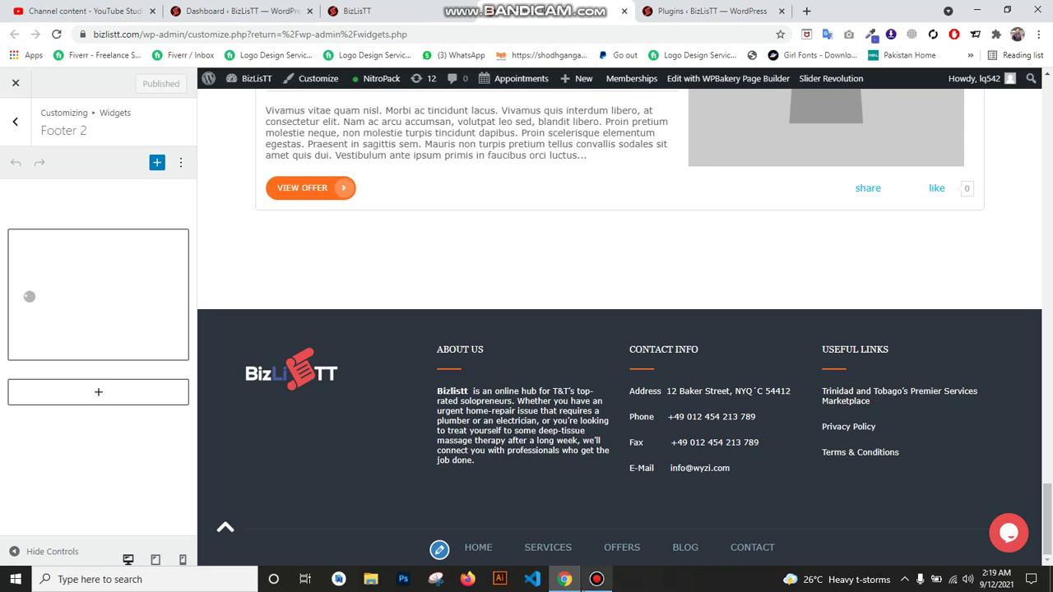
pyautogui.click(591, 580)
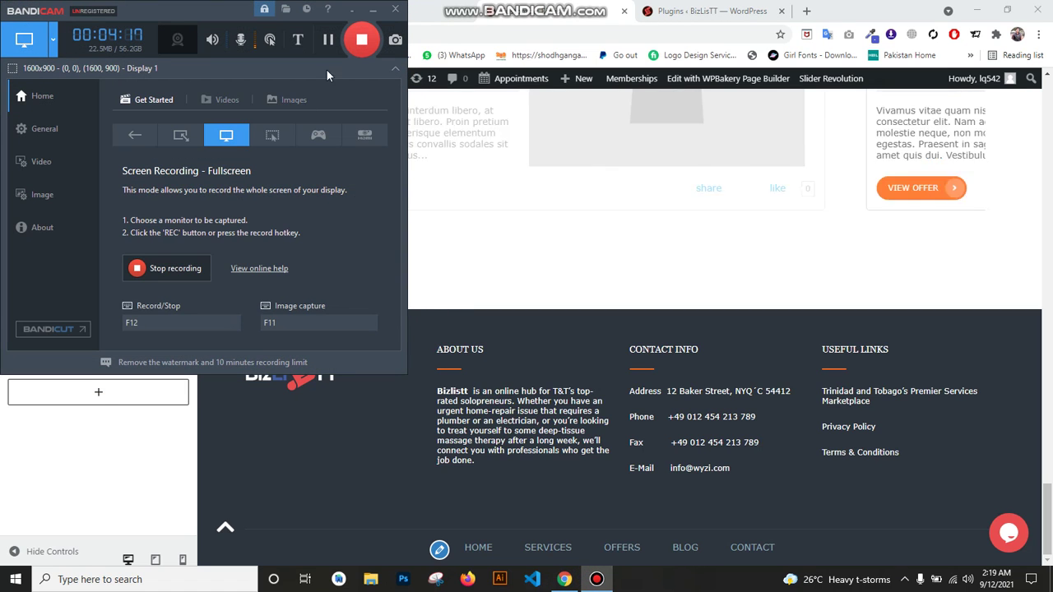